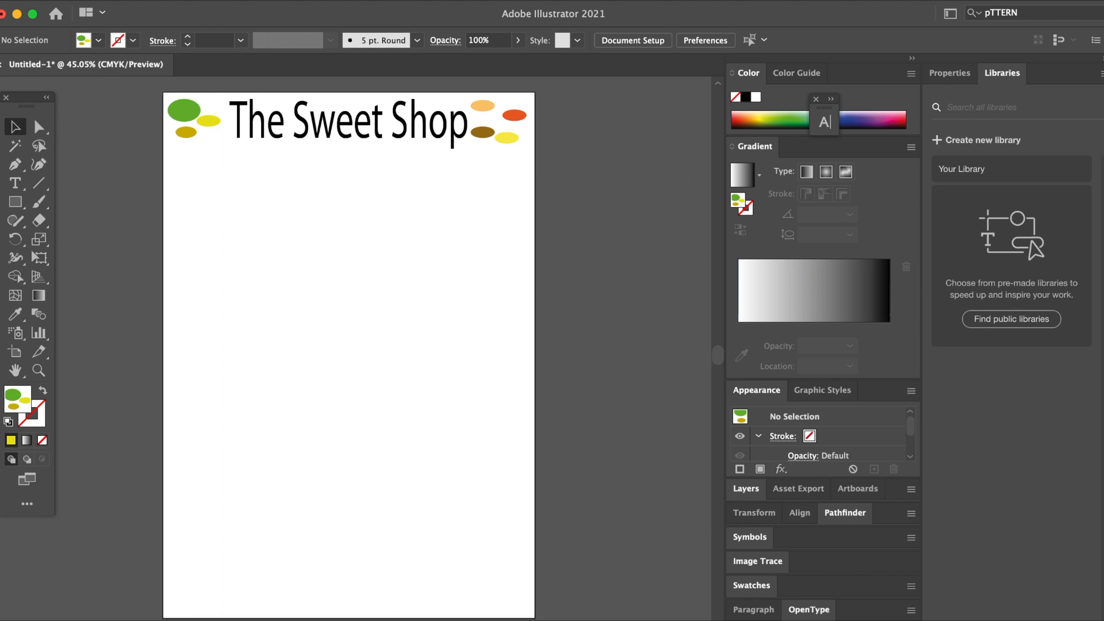
Step: Hide the Appearance panel and show it again
click(397, 1)
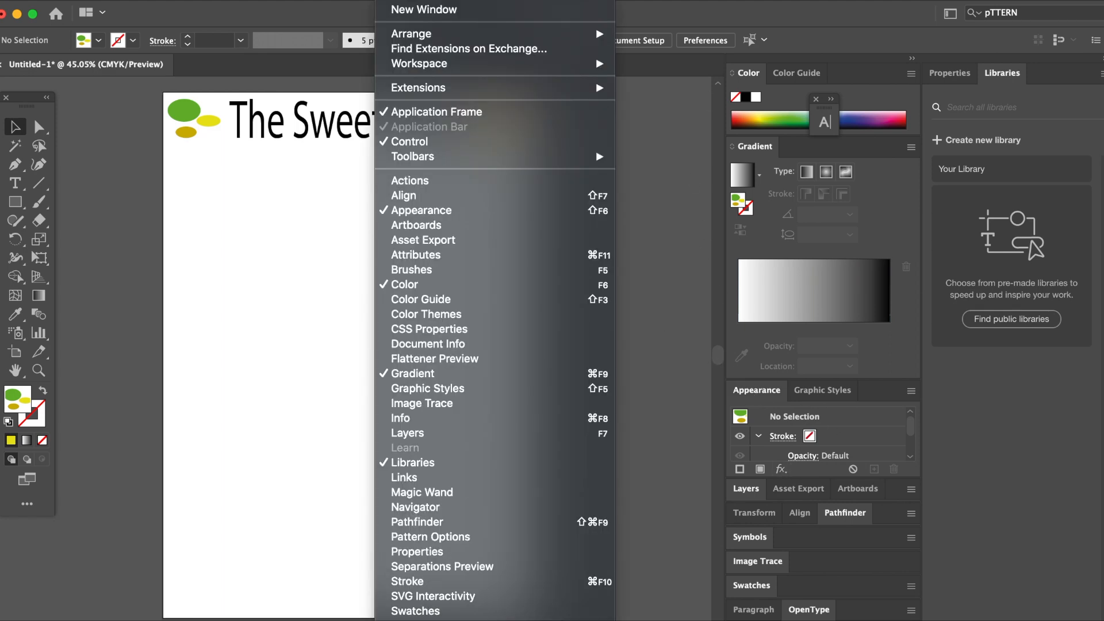
click(418, 212)
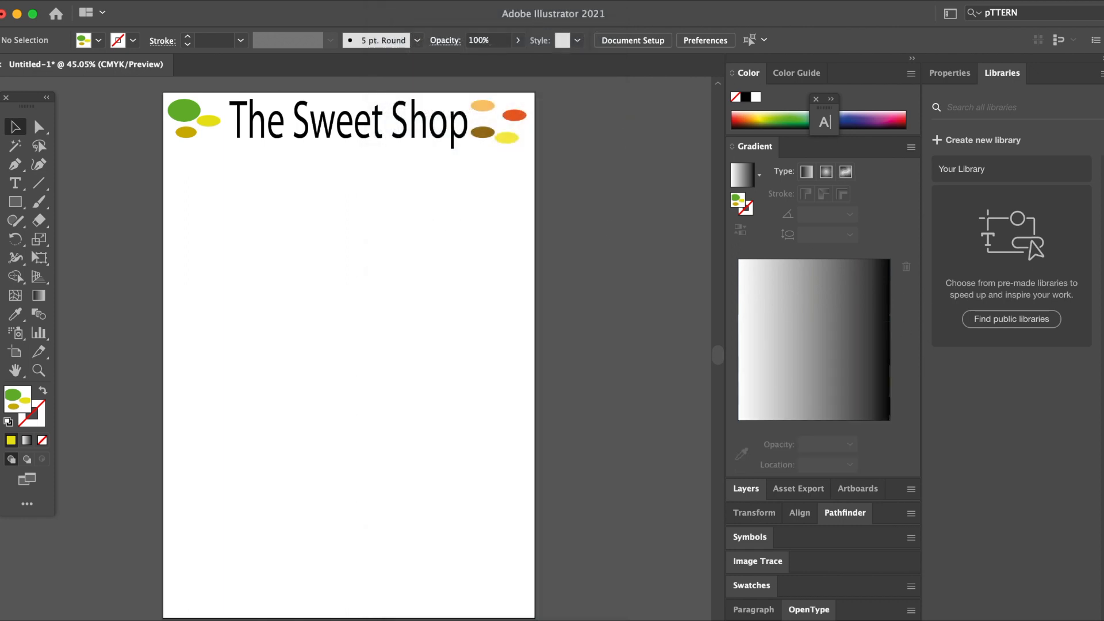
click(397, 1)
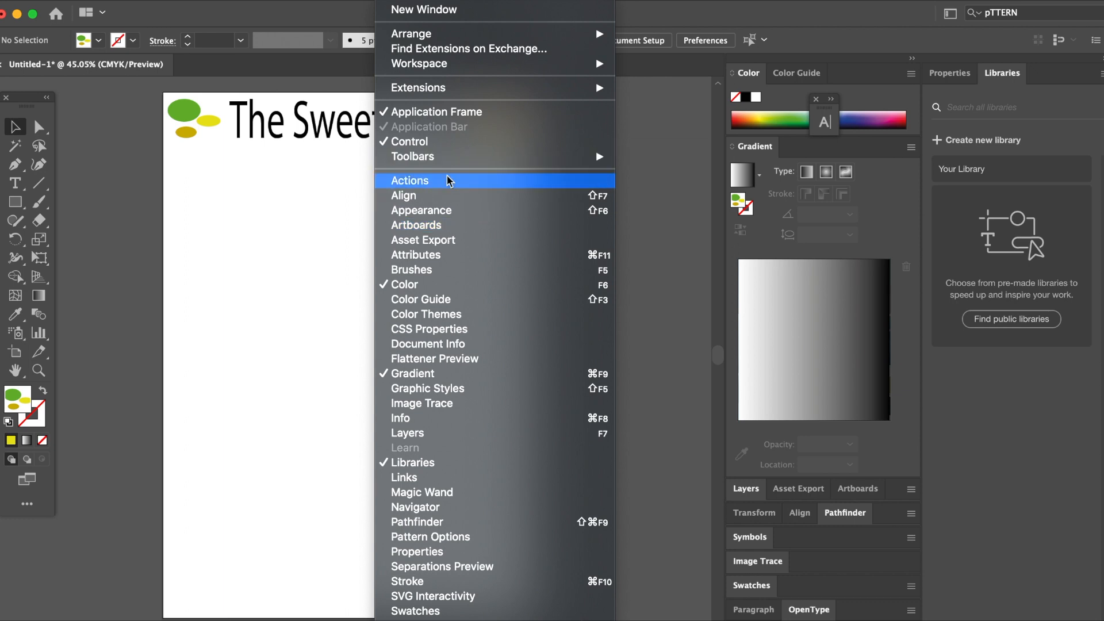
click(441, 211)
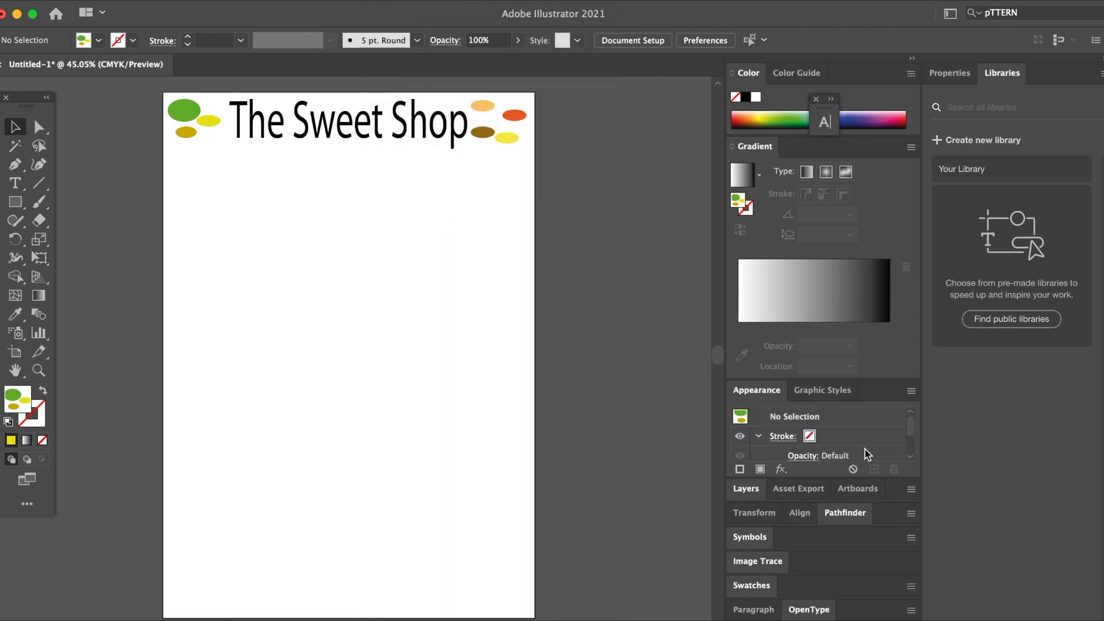
Step: Add a new fill in the Appearance panel and look at its available swatches
click(911, 393)
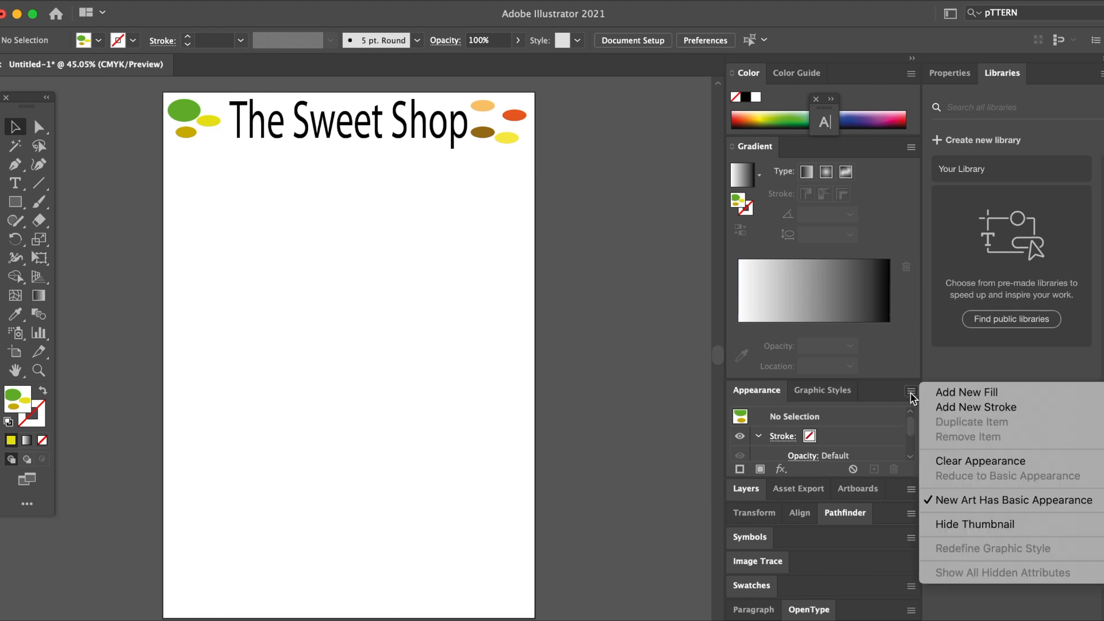
click(952, 397)
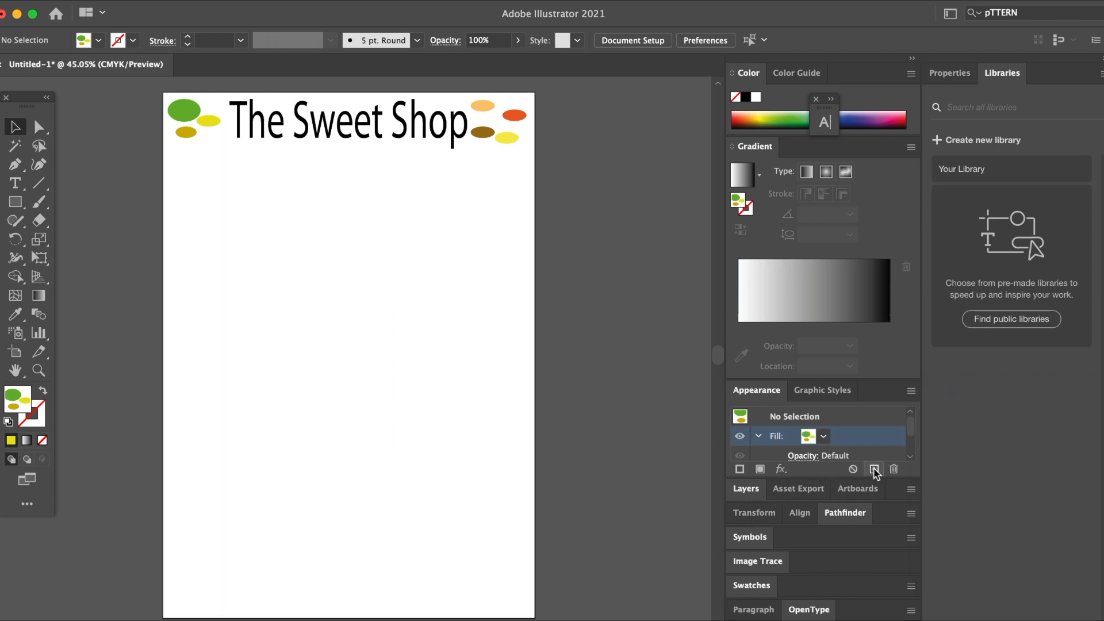
click(824, 437)
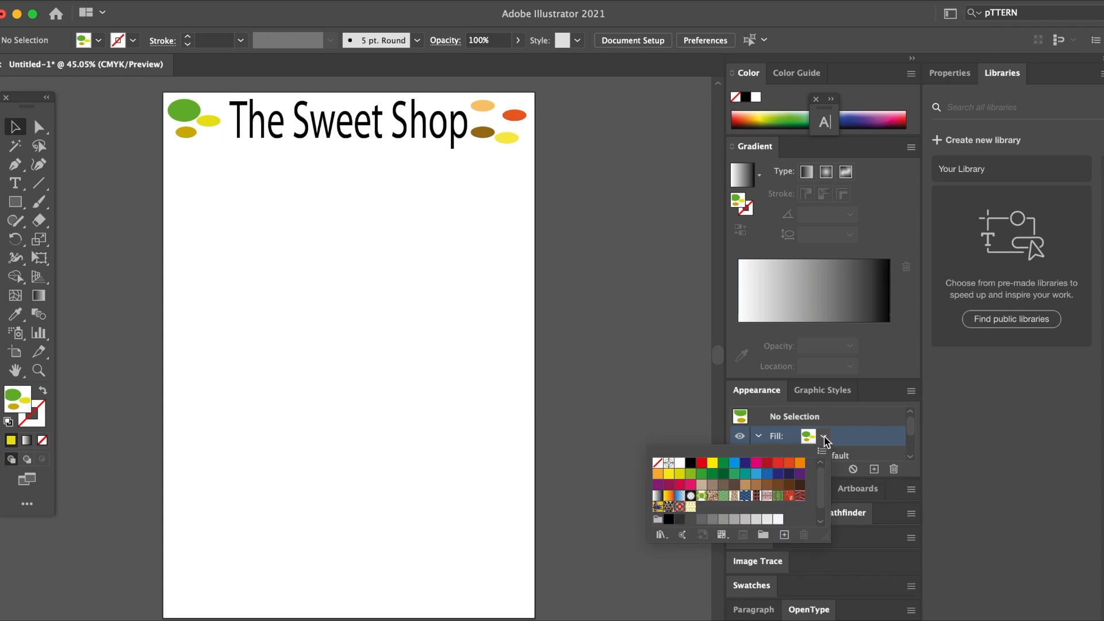
click(825, 437)
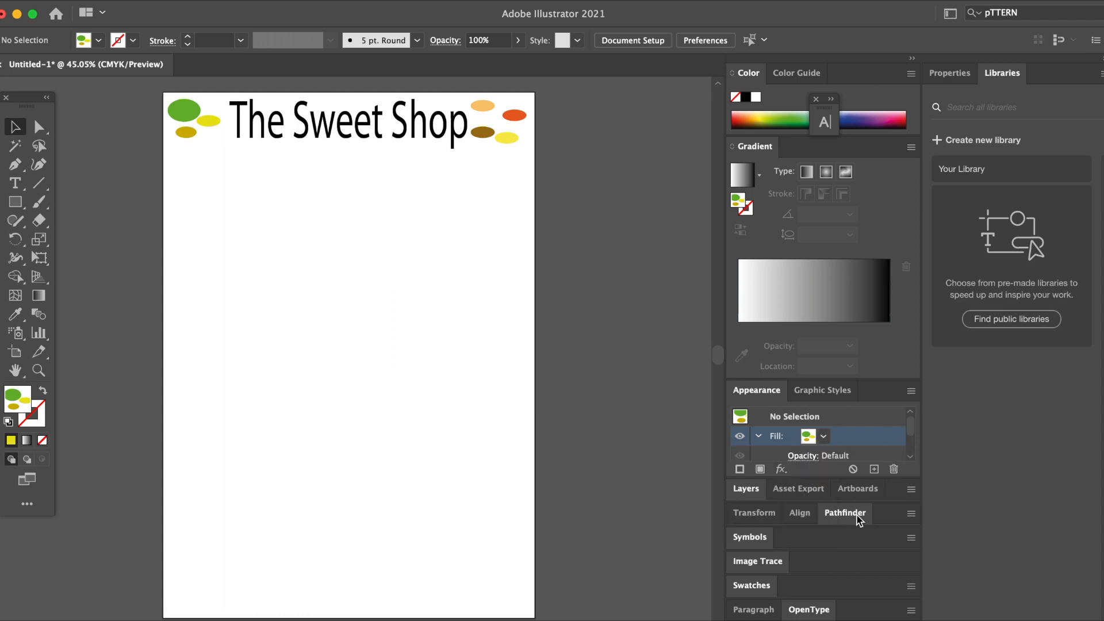
drag(908, 432, 907, 399)
Step: Open the Nature_Animal Skins pattern swatch library from the fill's swatches
click(825, 438)
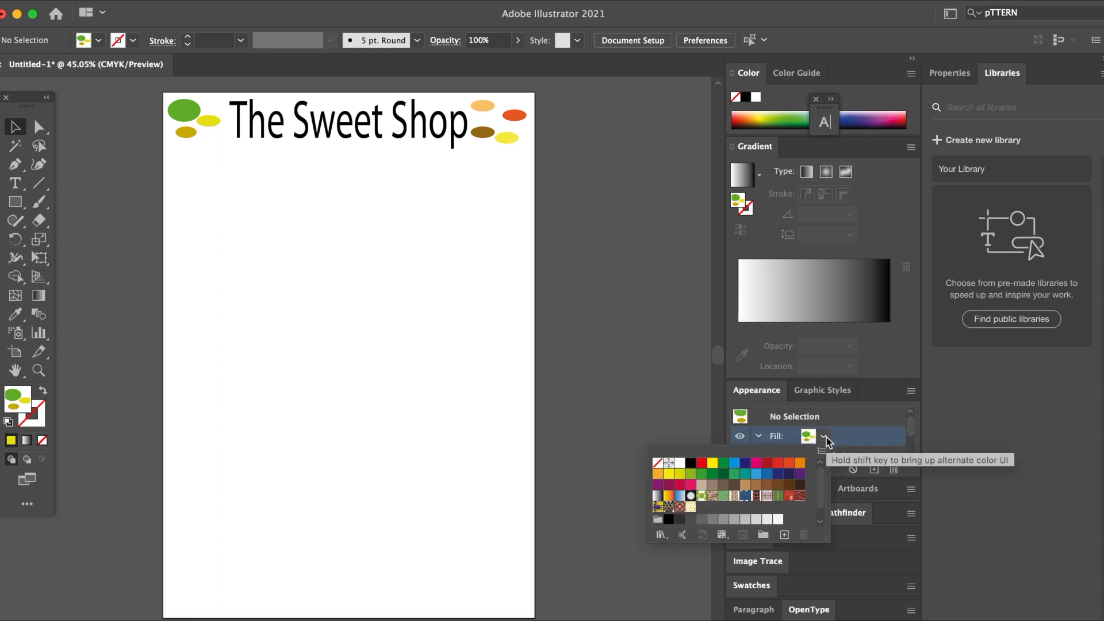
click(821, 452)
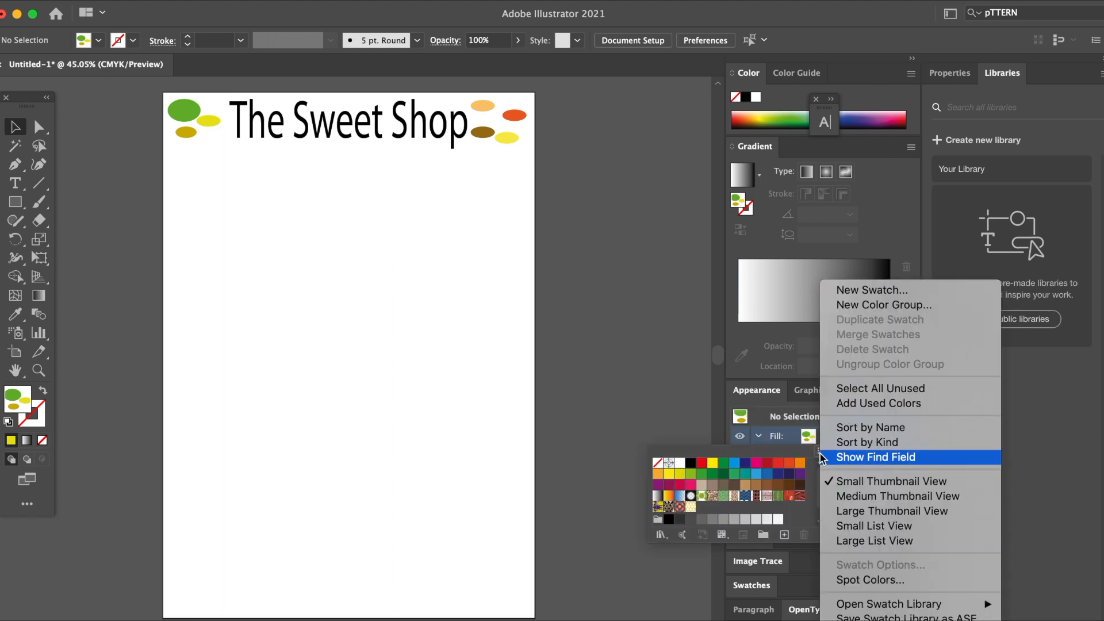
click(822, 452)
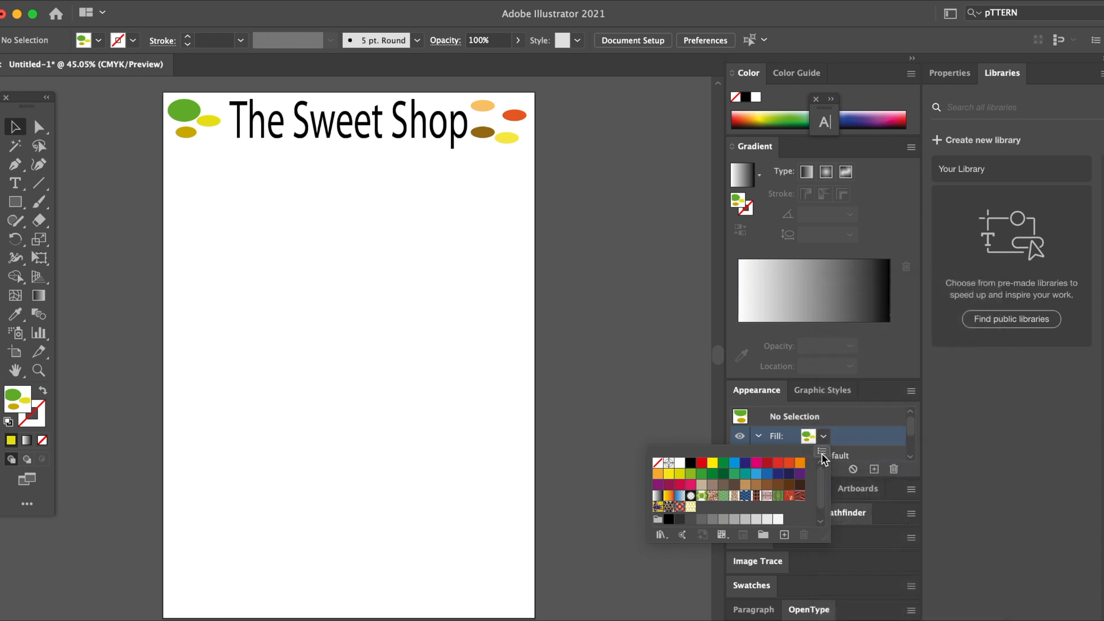
click(822, 452)
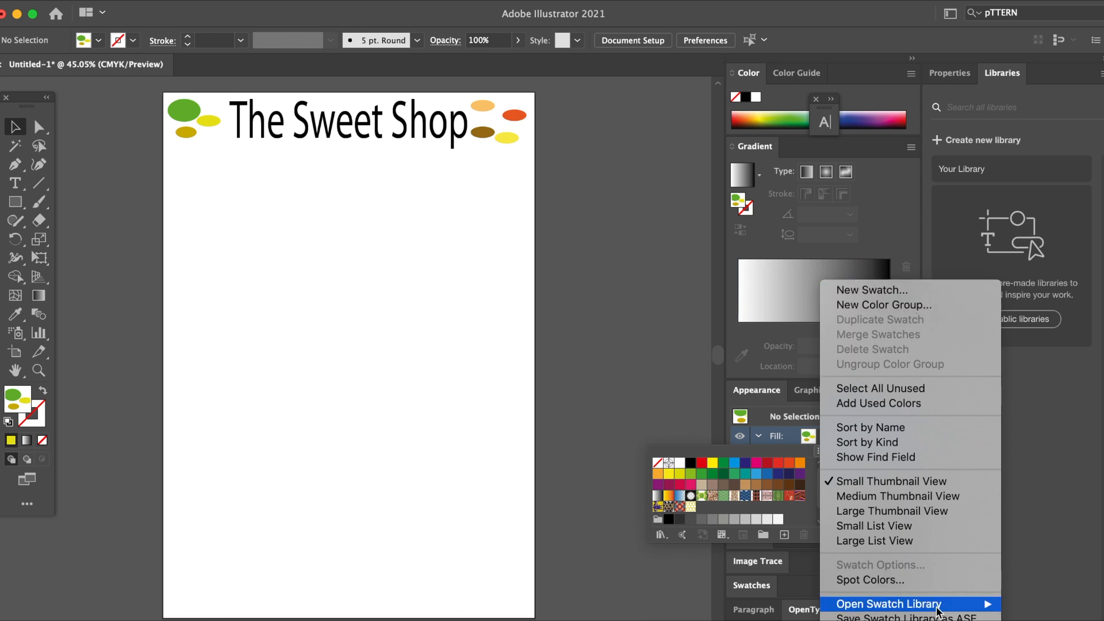
mouse_move(938, 611)
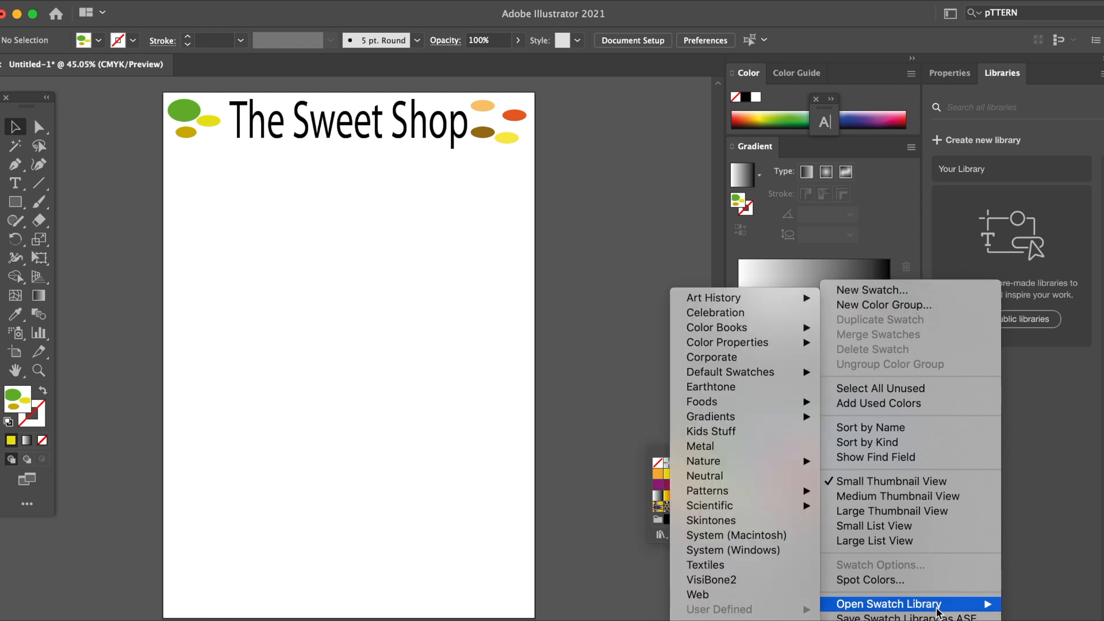
mouse_move(747, 494)
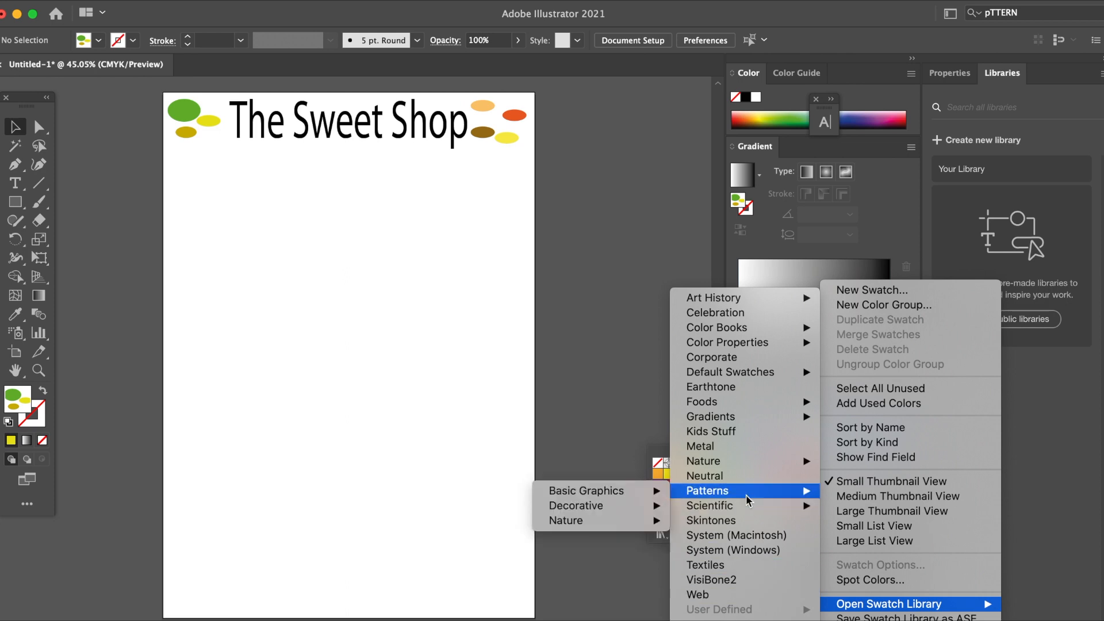
mouse_move(601, 507)
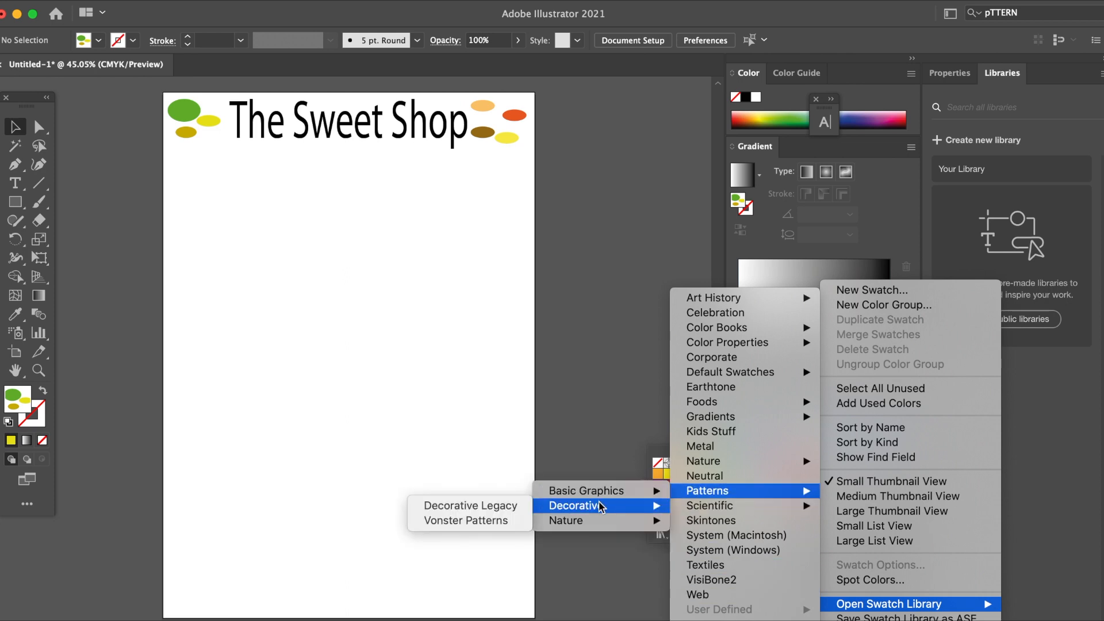
mouse_move(572, 521)
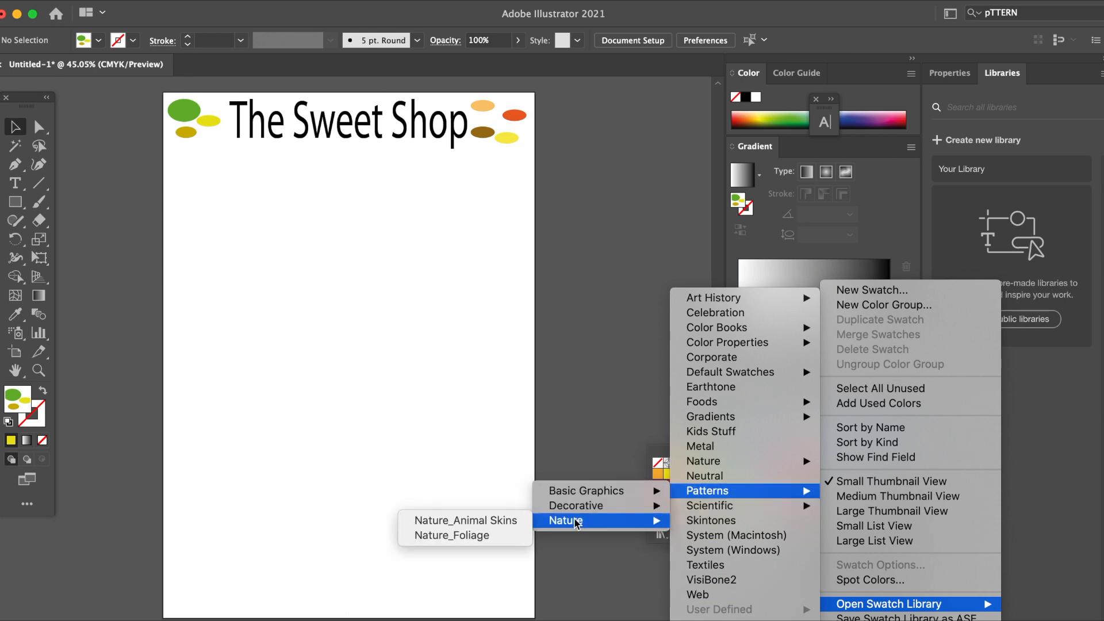
click(503, 520)
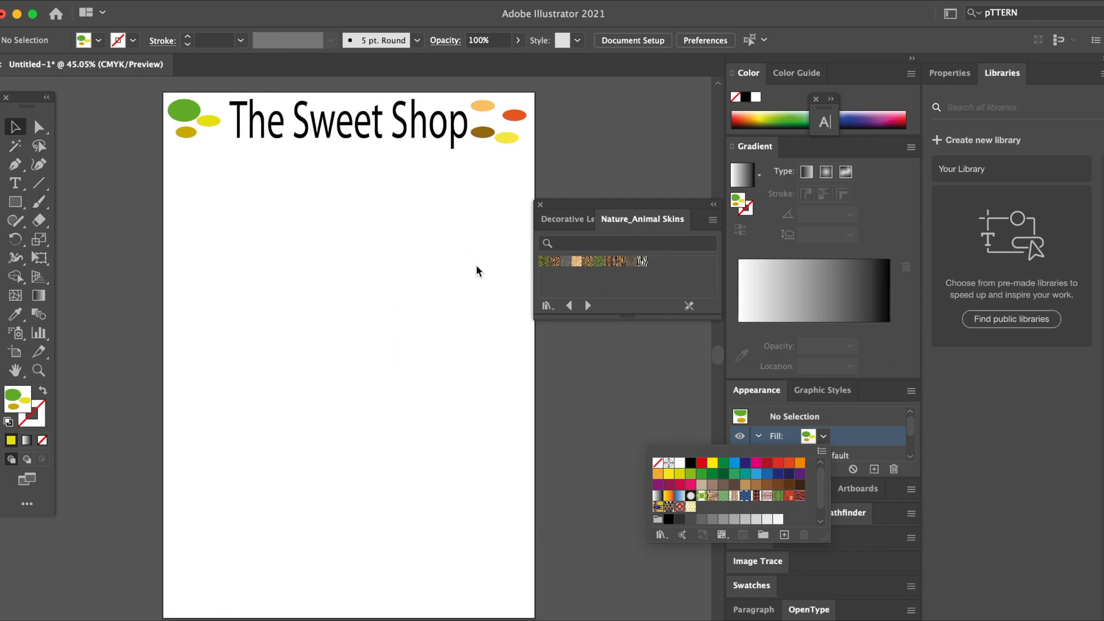
Step: Draw a large rectangle filling most of the artboard below The Sweet Shop heading
click(13, 204)
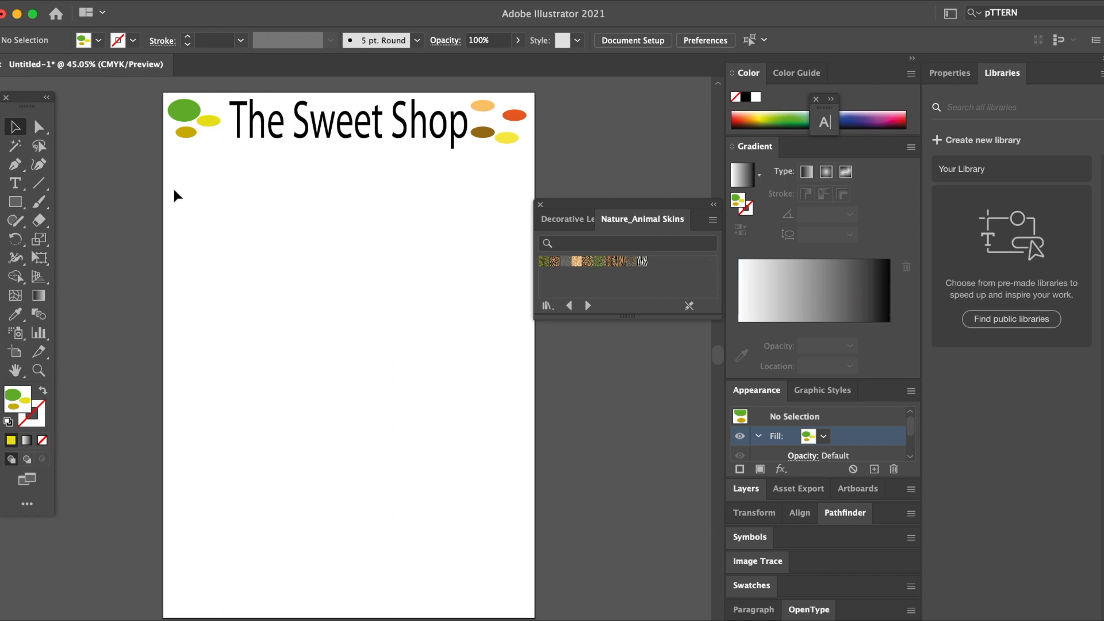
click(14, 202)
drag(178, 198, 519, 600)
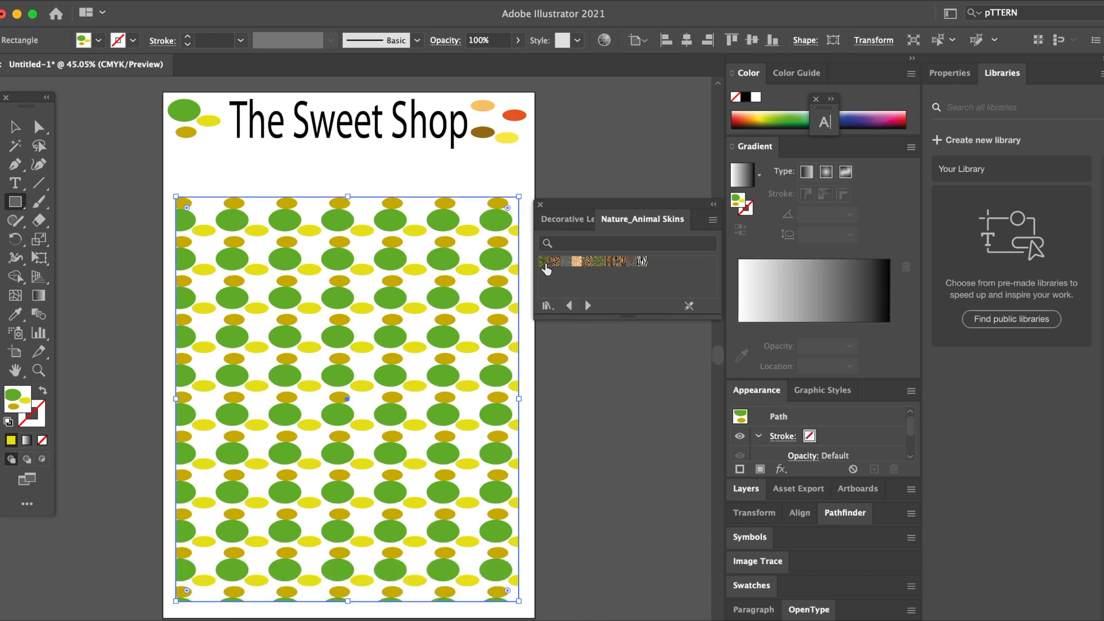
Step: Try out the animal-skin patterns ahead of the zebra stripes, such as Cheetah and Elephant, as the rectangle's fill
click(544, 262)
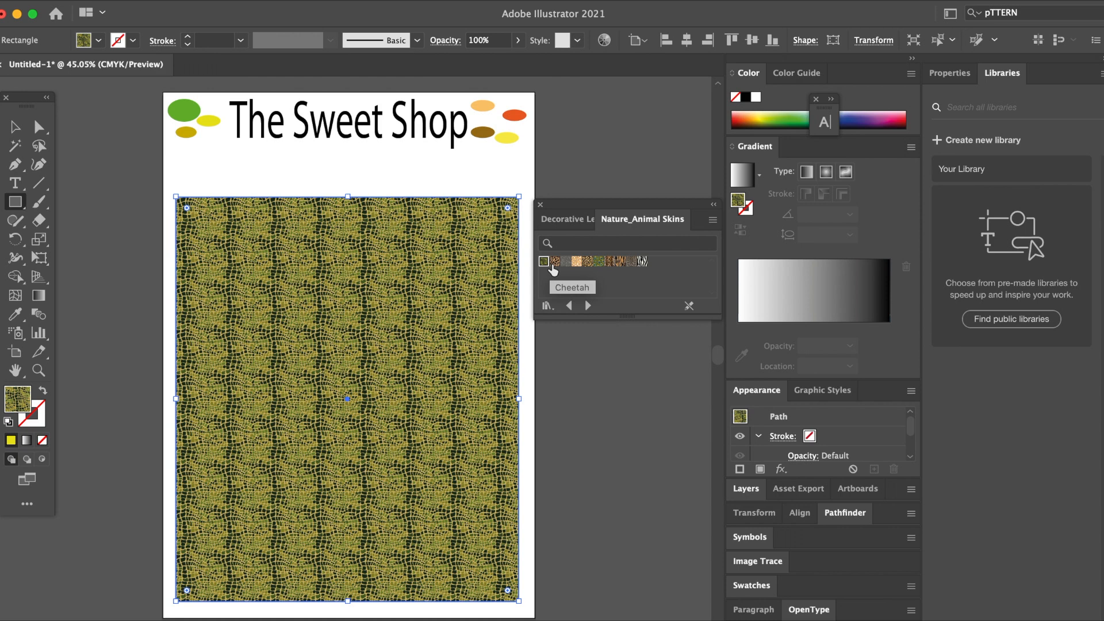
click(554, 264)
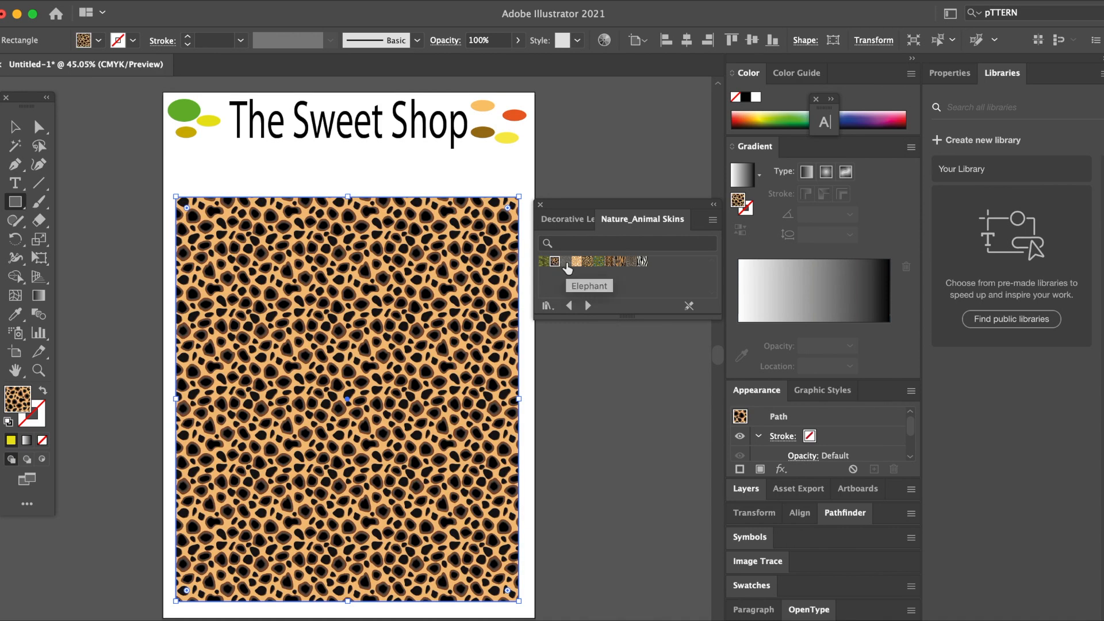
click(566, 264)
click(577, 262)
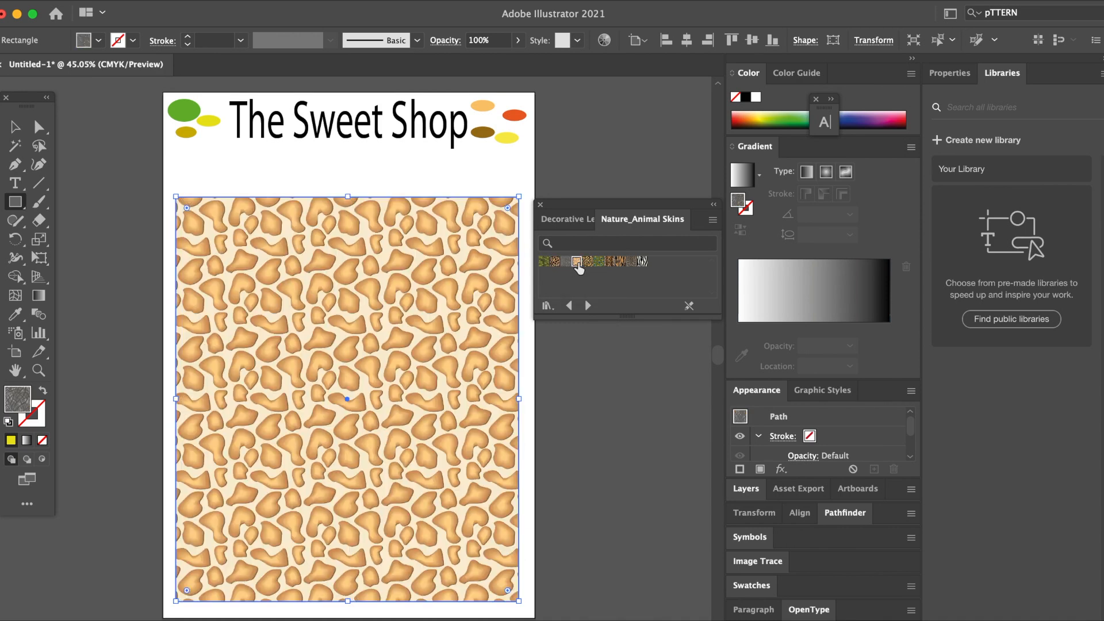
click(588, 263)
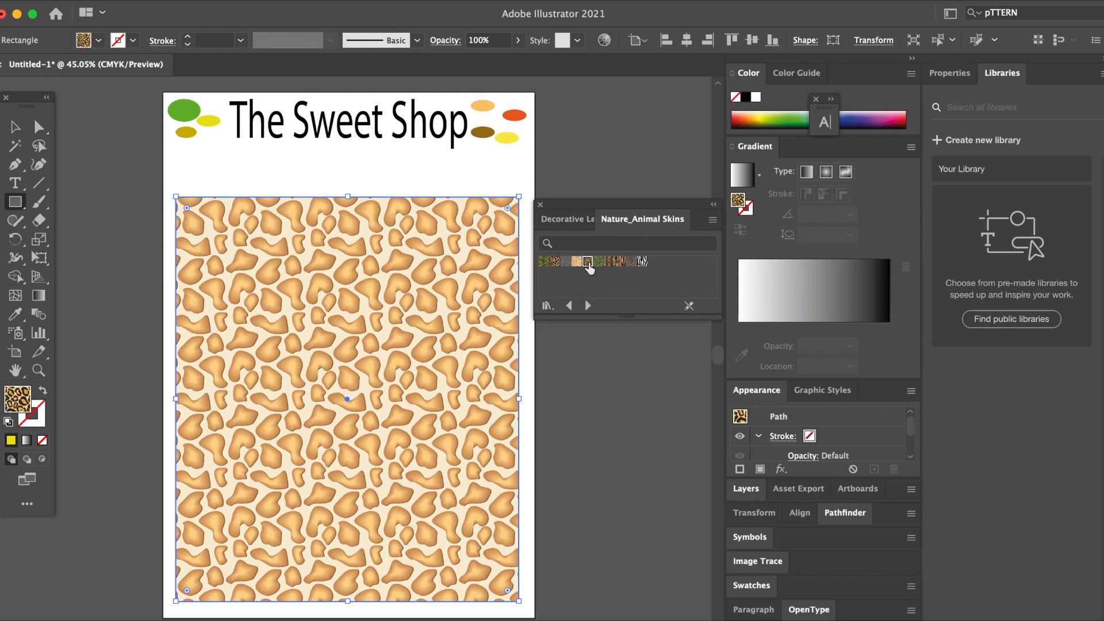
click(598, 263)
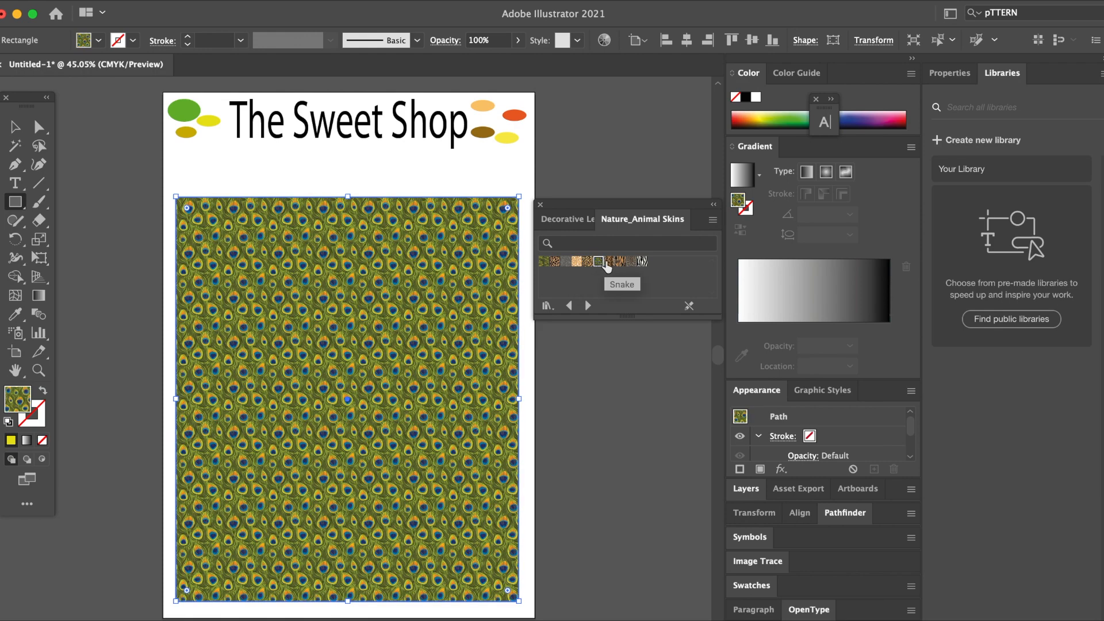
click(619, 264)
click(627, 263)
click(634, 263)
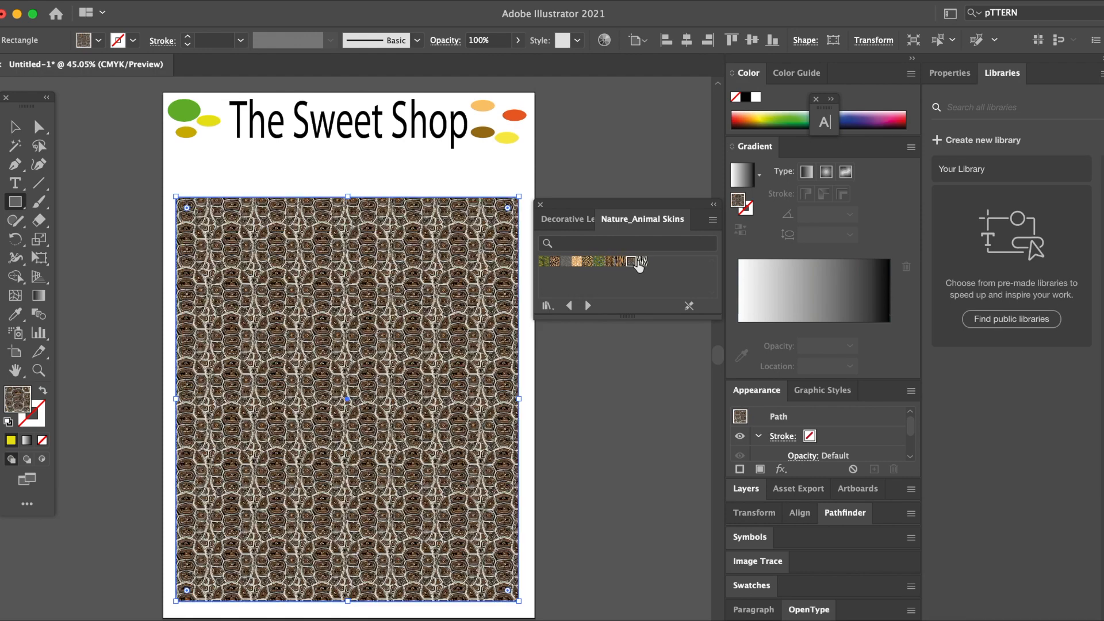
Step: Fill the rectangle with the black-and-white zebra-stripe pattern and deselect it
click(641, 263)
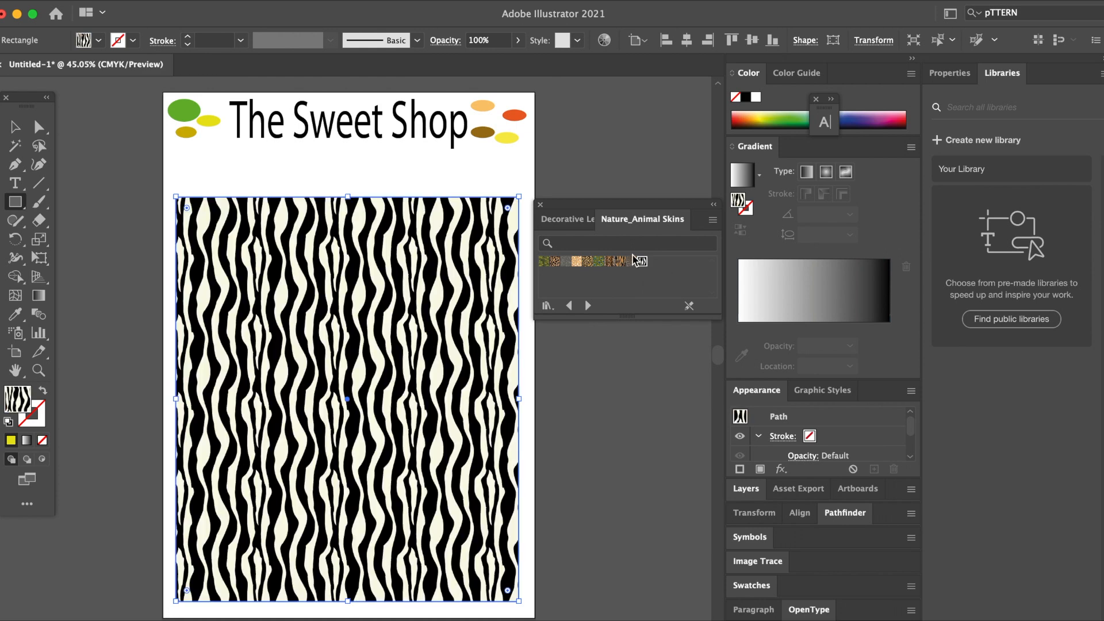
click(15, 126)
click(196, 163)
click(265, 249)
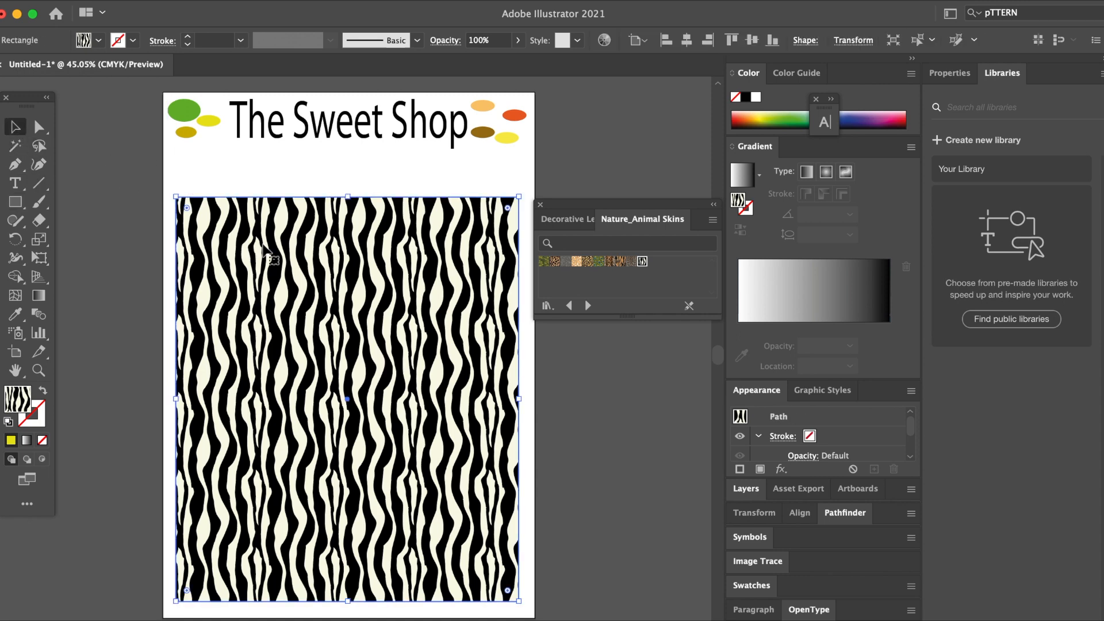
click(379, 175)
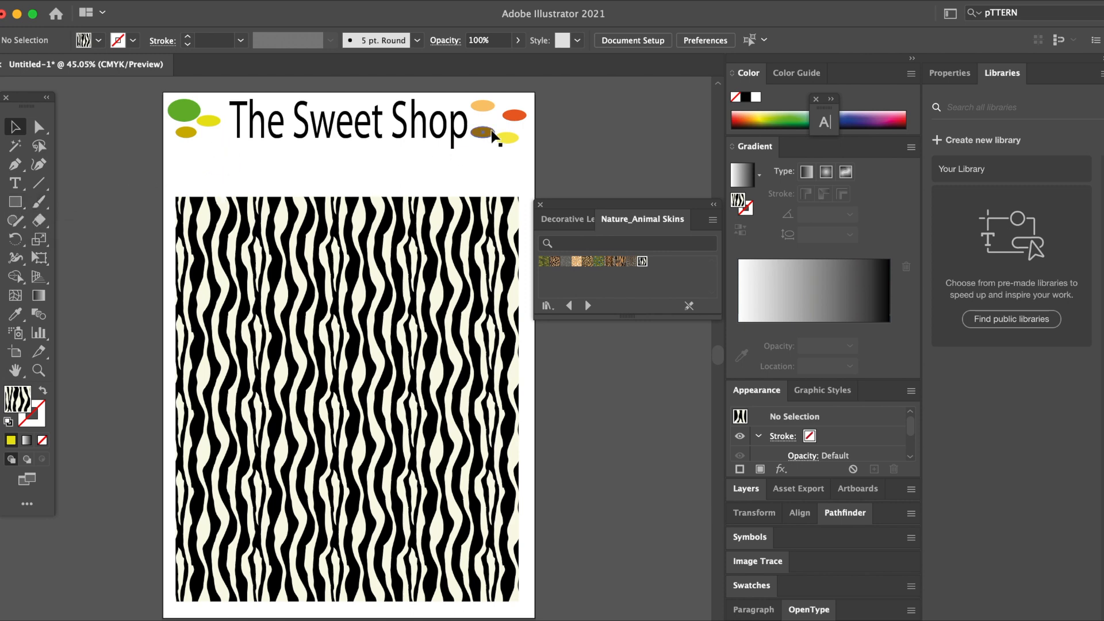
Step: Move the brown ellipse from beside the heading to below it and duplicate it into a two-by-two cluster of four ellipses
drag(483, 133, 344, 182)
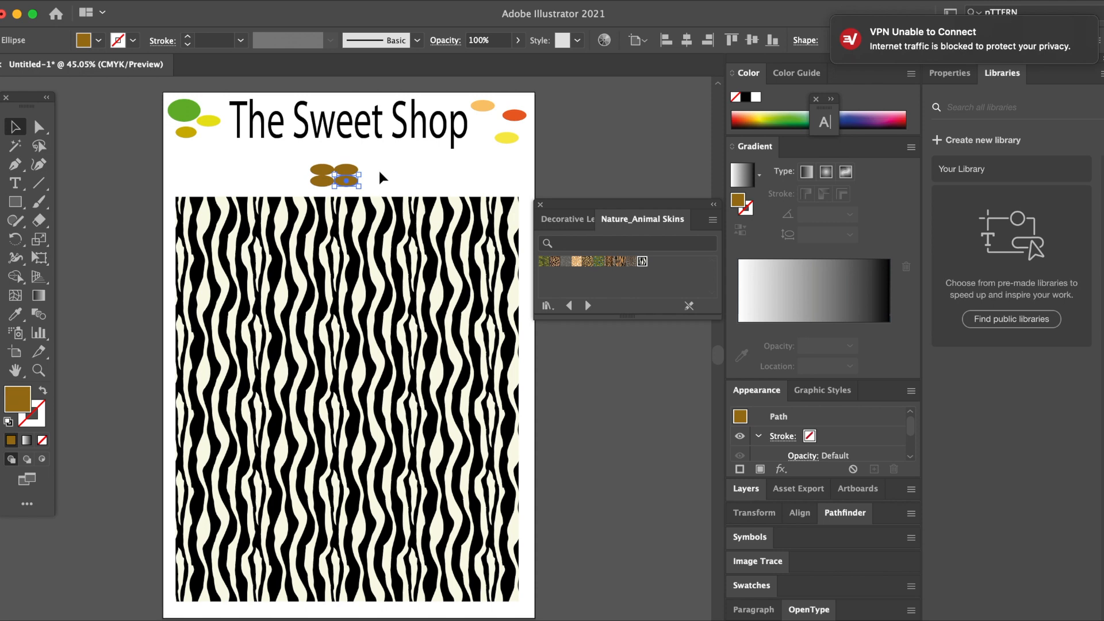
click(385, 170)
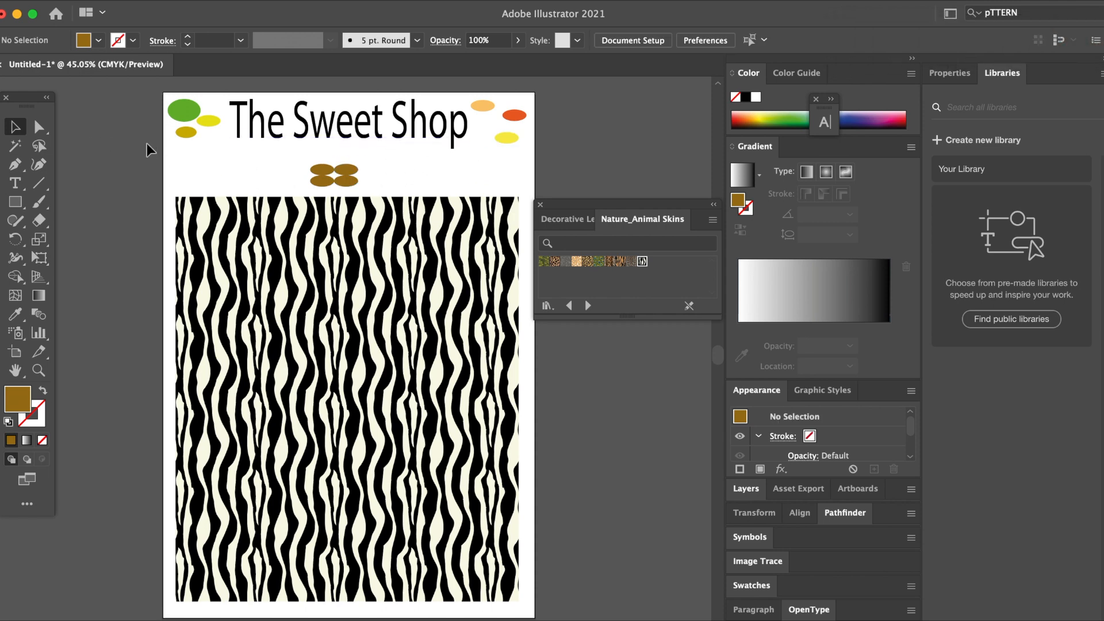
drag(300, 157, 374, 199)
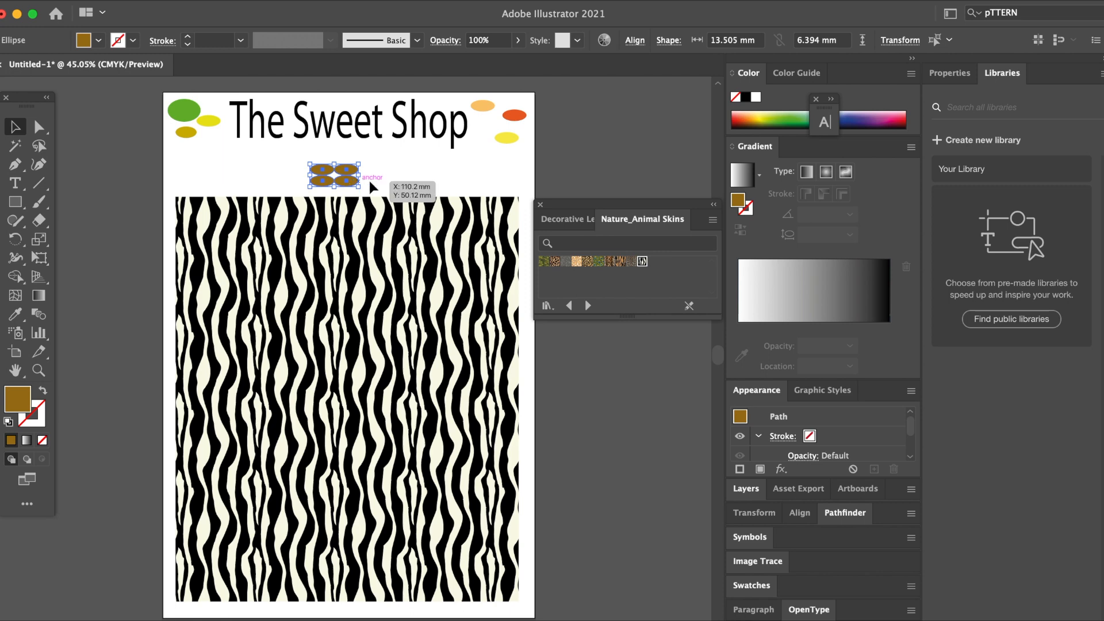
click(362, 191)
Step: Recolour the cluster's upper-right ellipse yellow, the lower-left one dark green and the lower-right one light green
click(347, 171)
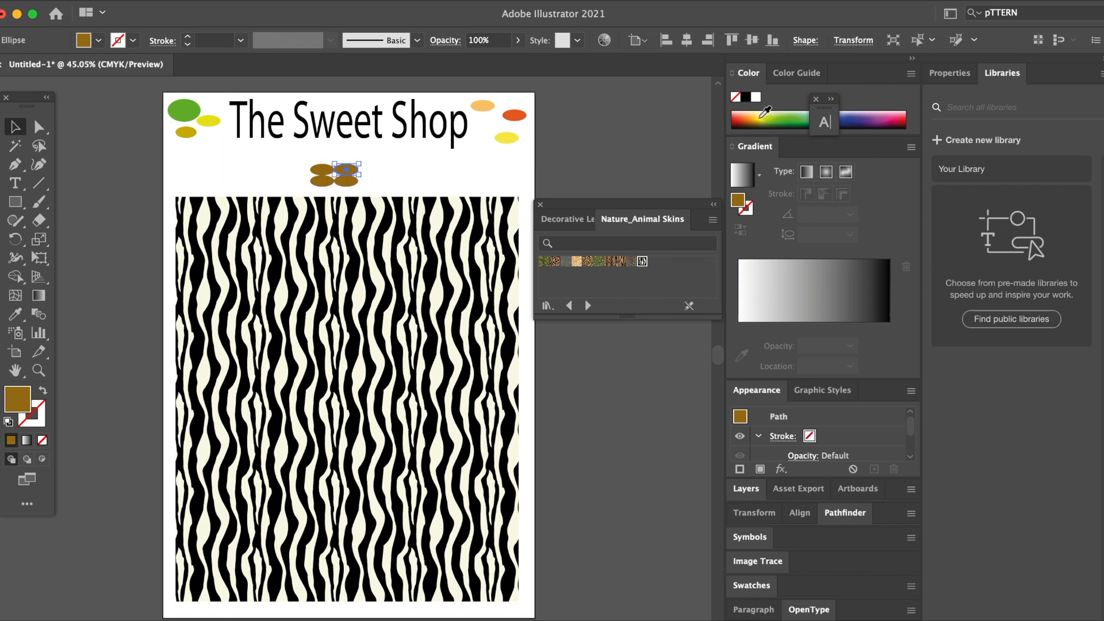
click(765, 113)
click(325, 183)
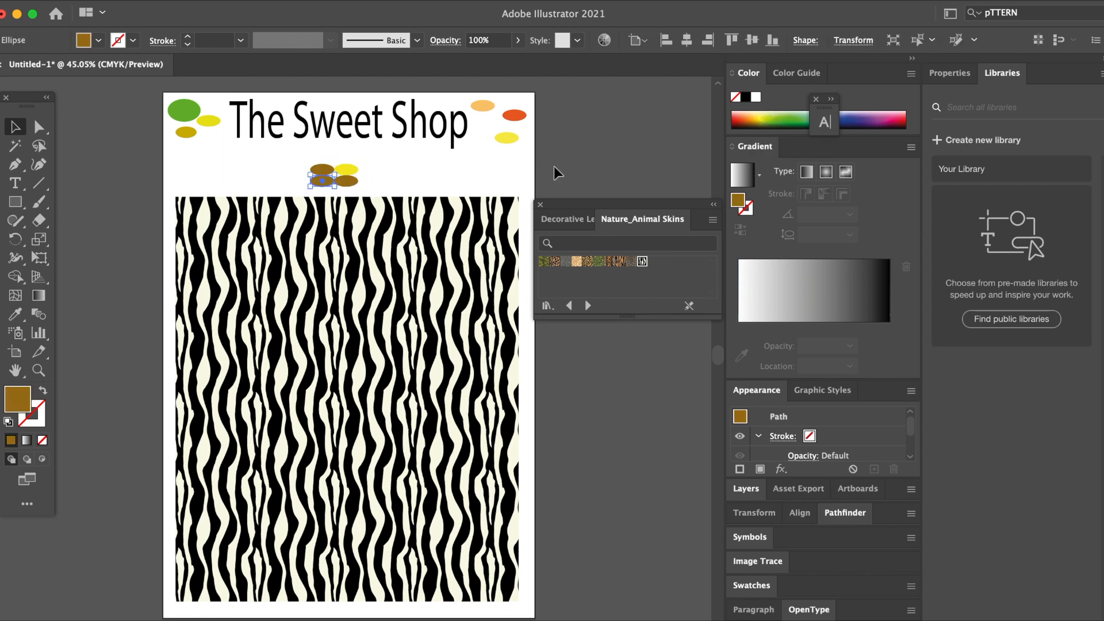
click(780, 115)
click(431, 173)
click(346, 180)
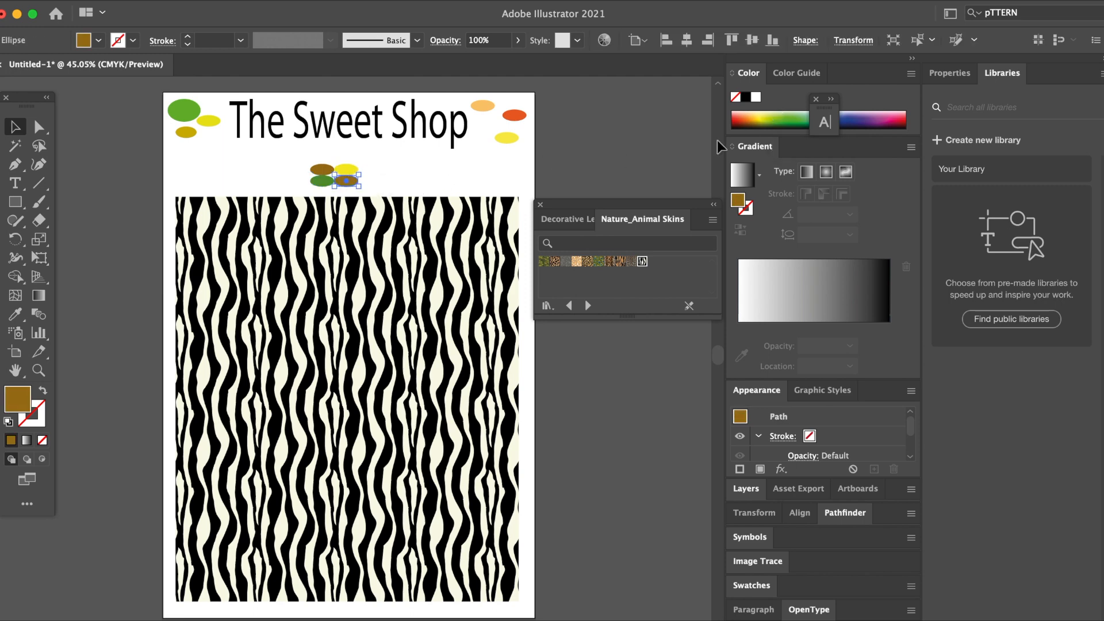
click(807, 114)
click(417, 172)
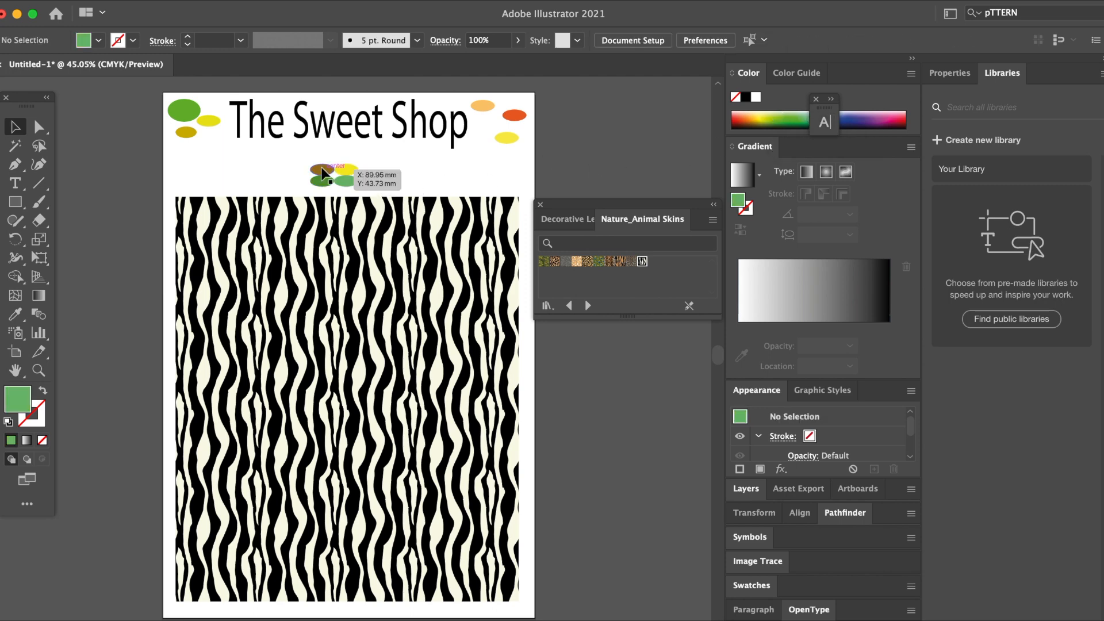
Step: Recolour the cluster's upper-left brown ellipse pinkish red and deselect it
click(321, 169)
click(899, 117)
click(292, 170)
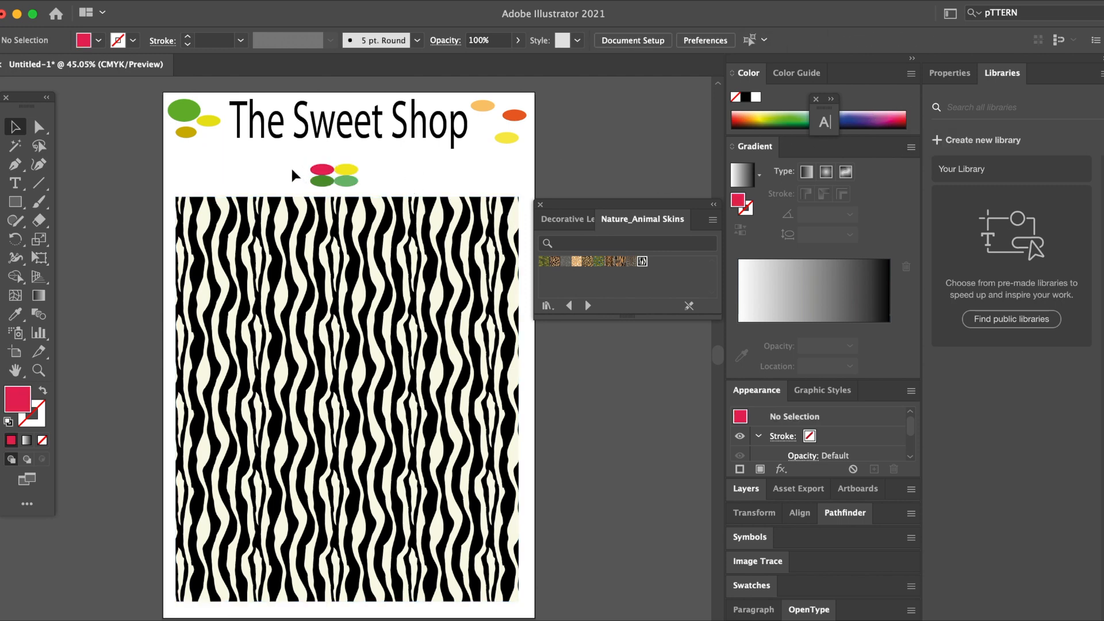
Step: Group the four coloured ellipses below the heading into one object and deselect it
mouse_move(360, 187)
mouse_down()
mouse_move(371, 198)
mouse_move(359, 190)
mouse_up()
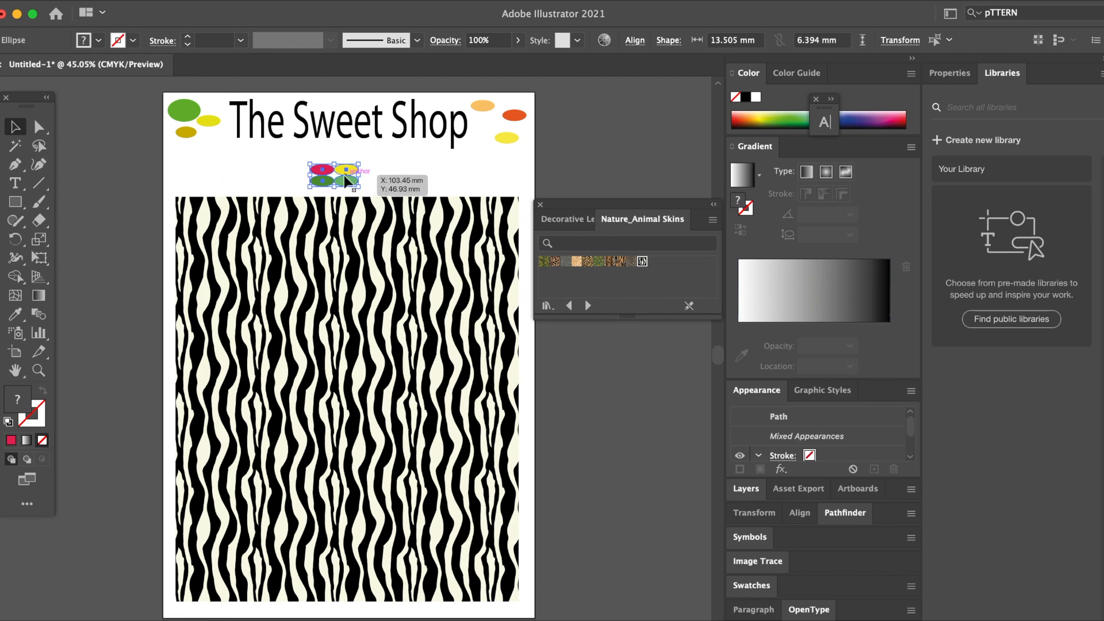
right_click(344, 171)
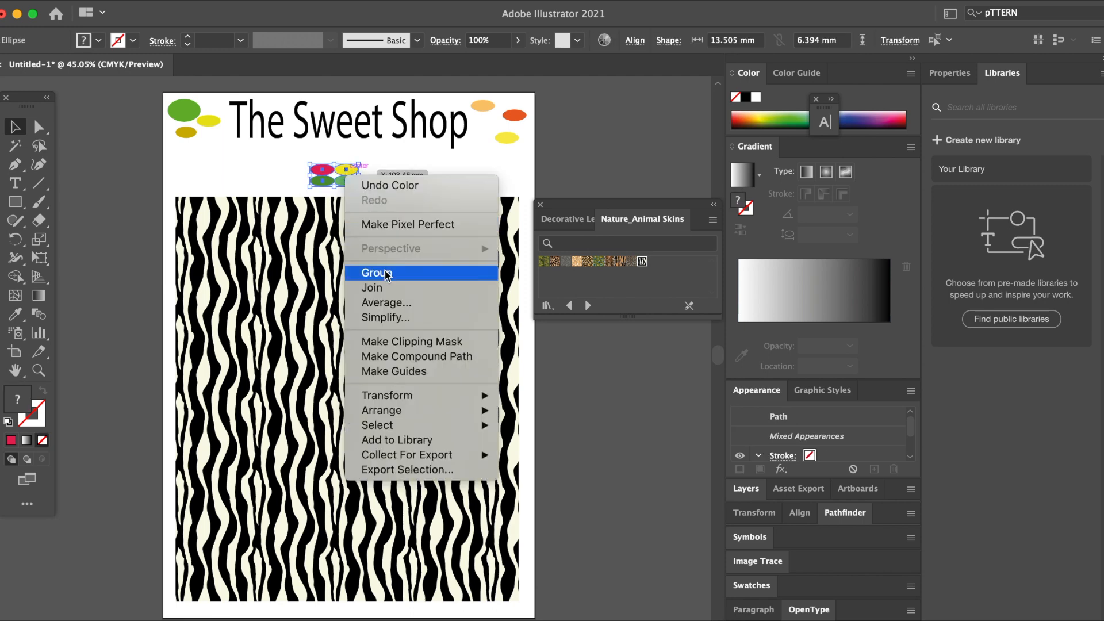
click(432, 174)
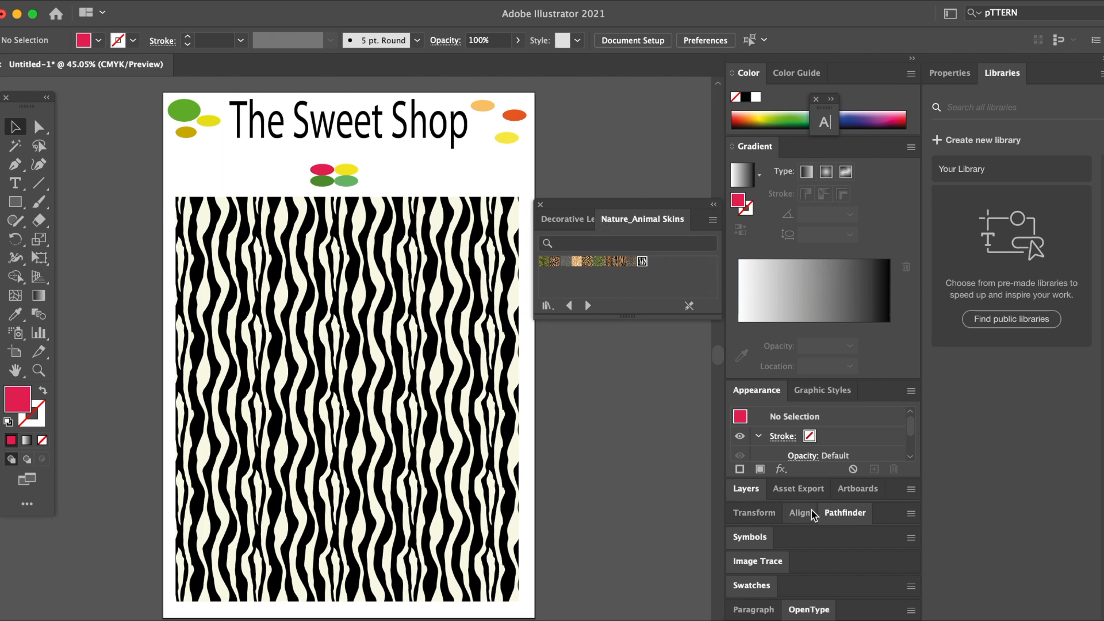
Step: Add the grouped ellipses to the document's swatches as a new pattern swatch, placed after the zebra-stripe pattern
click(760, 587)
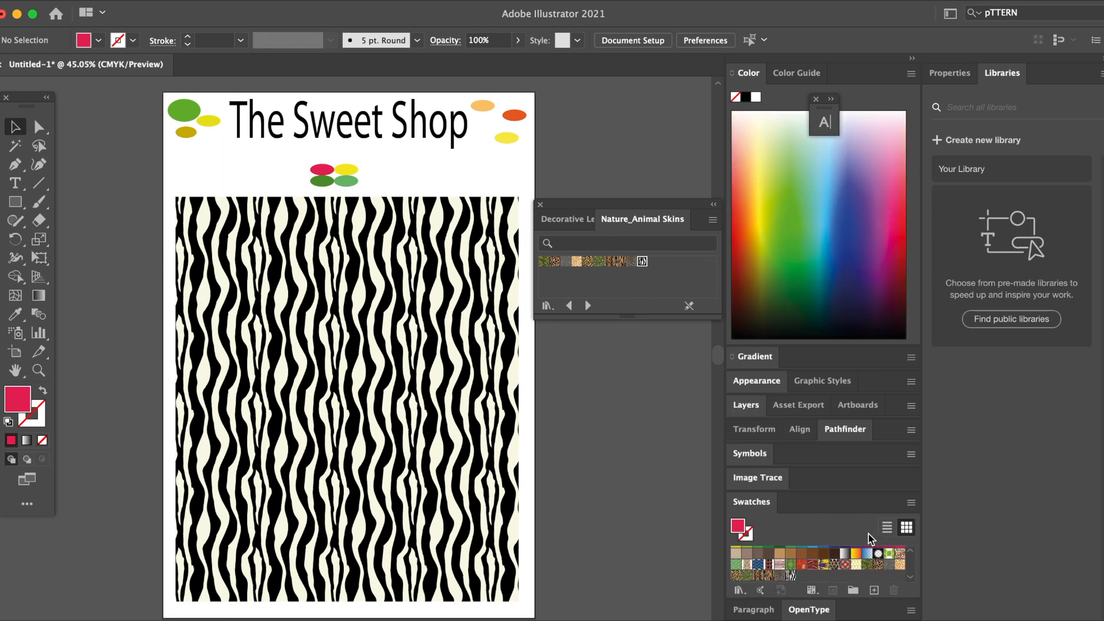
scroll(856, 567, down, 2)
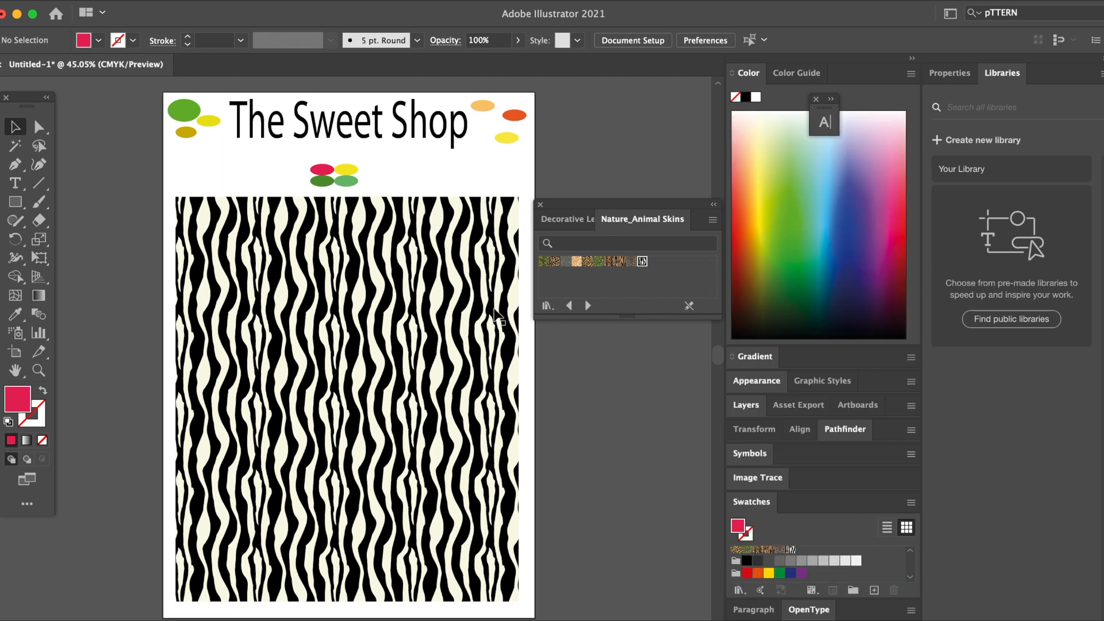
click(350, 182)
drag(349, 181, 880, 574)
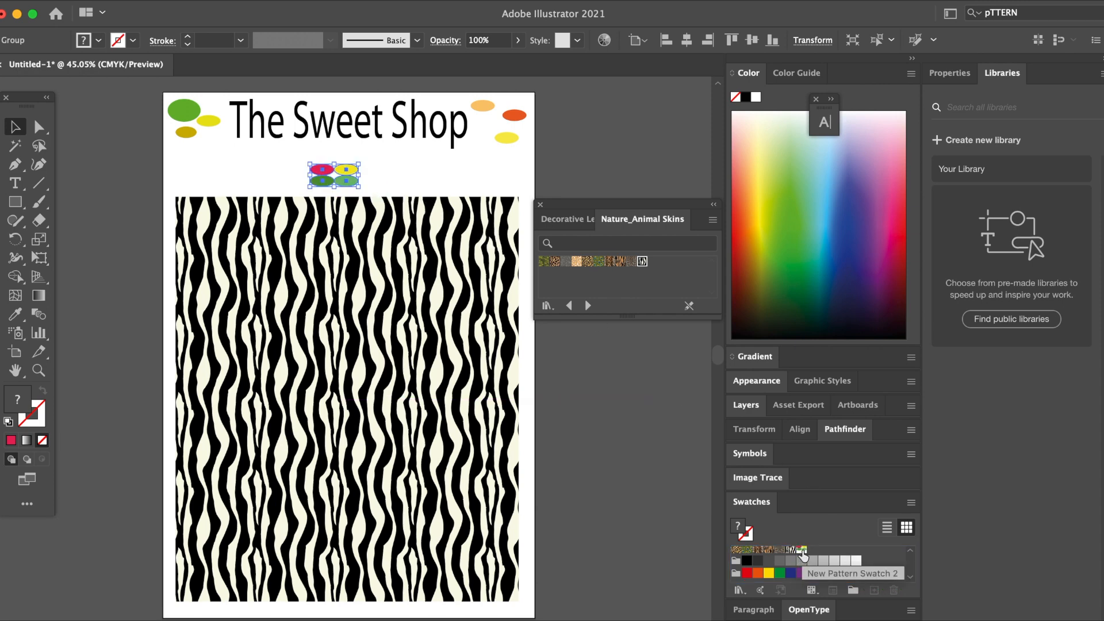
Step: Fill the large zebra-striped rectangle with the new ellipse pattern swatch and deselect it
scroll(817, 567, up, 1)
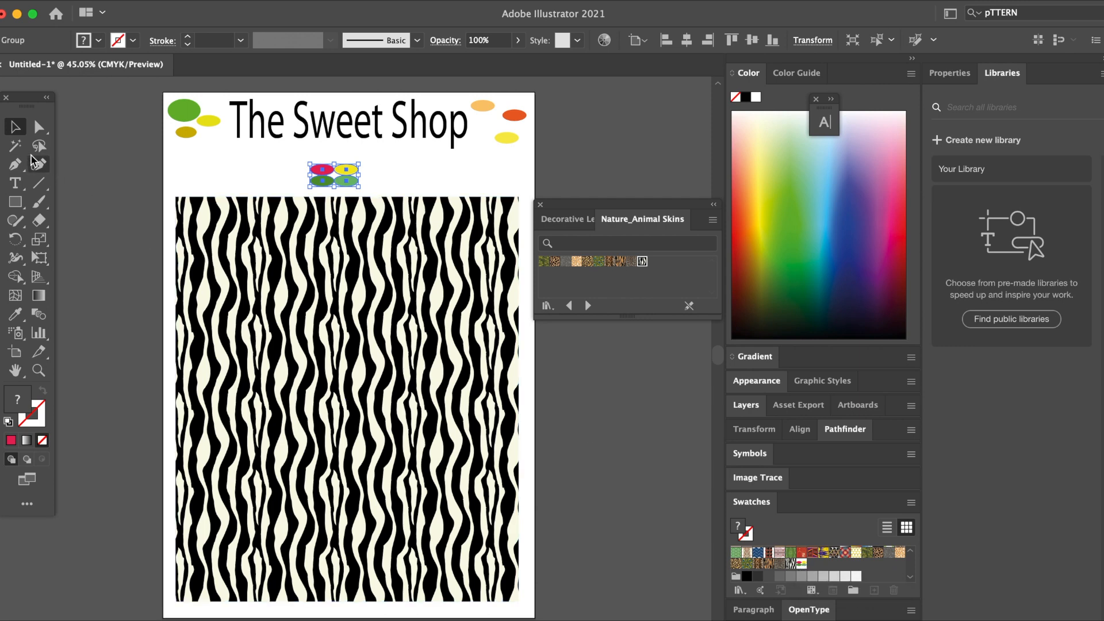
click(254, 260)
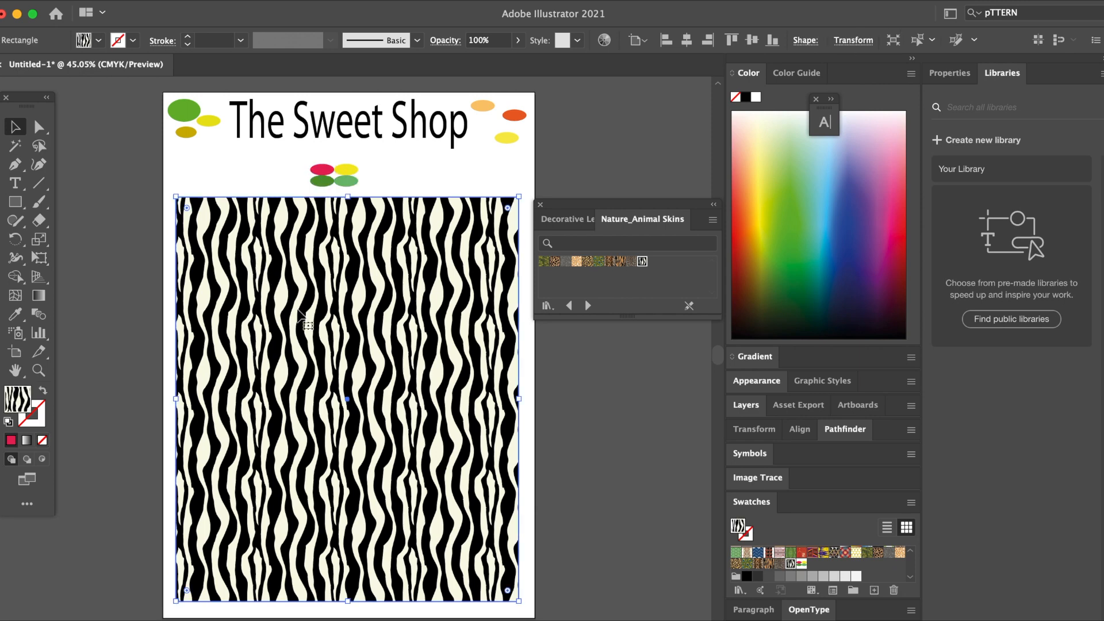
click(800, 565)
click(468, 168)
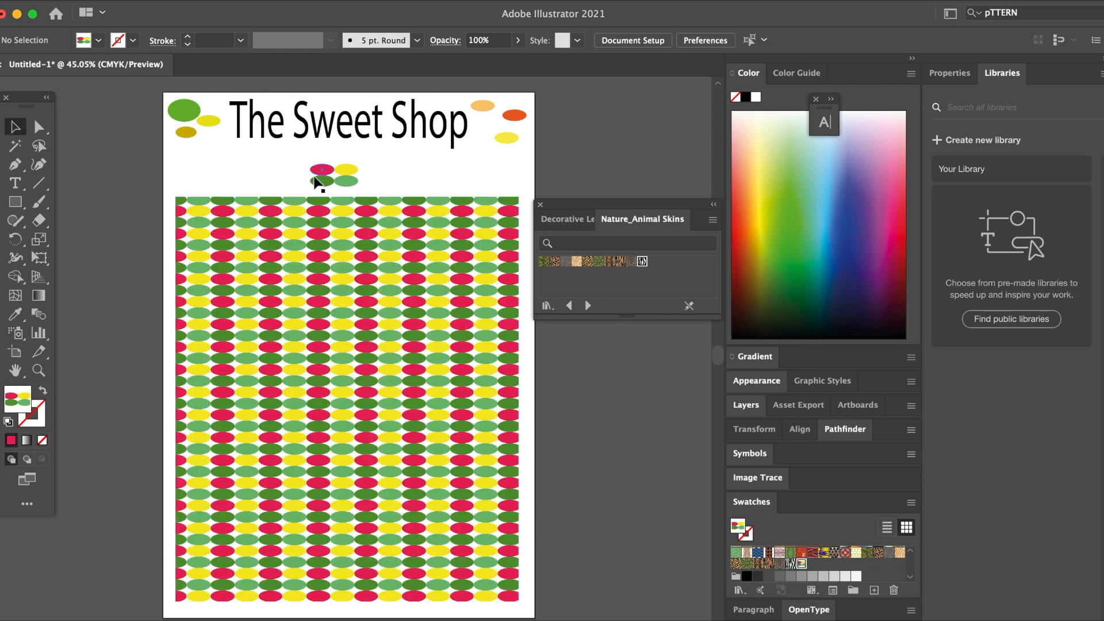
Step: Delete the original group of four ellipses between the heading and the patterned rectangle
click(361, 187)
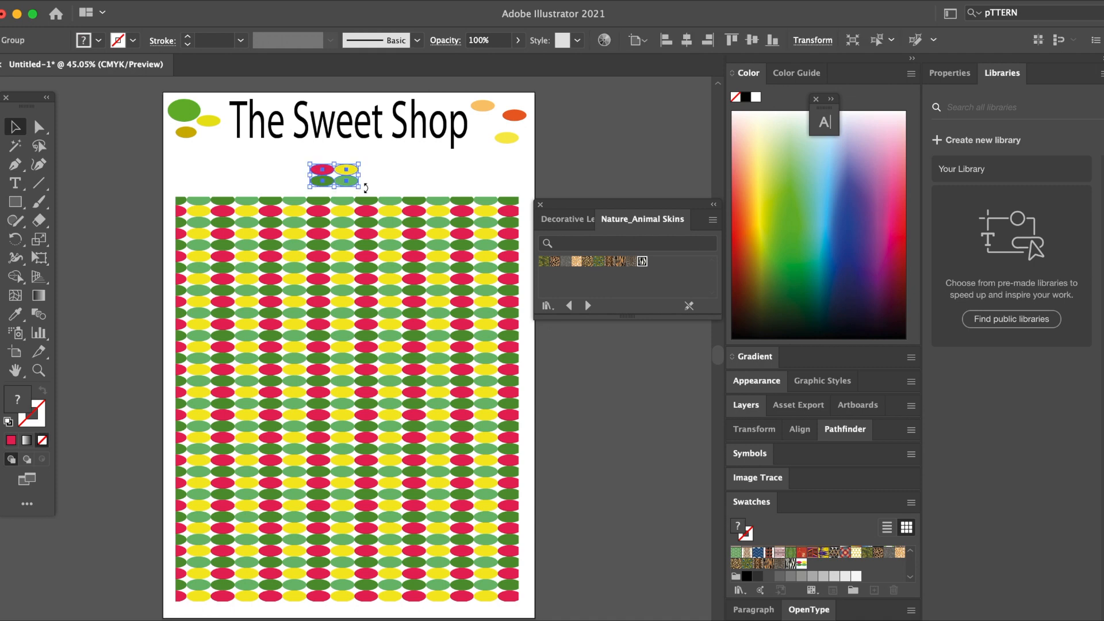
key(Delete)
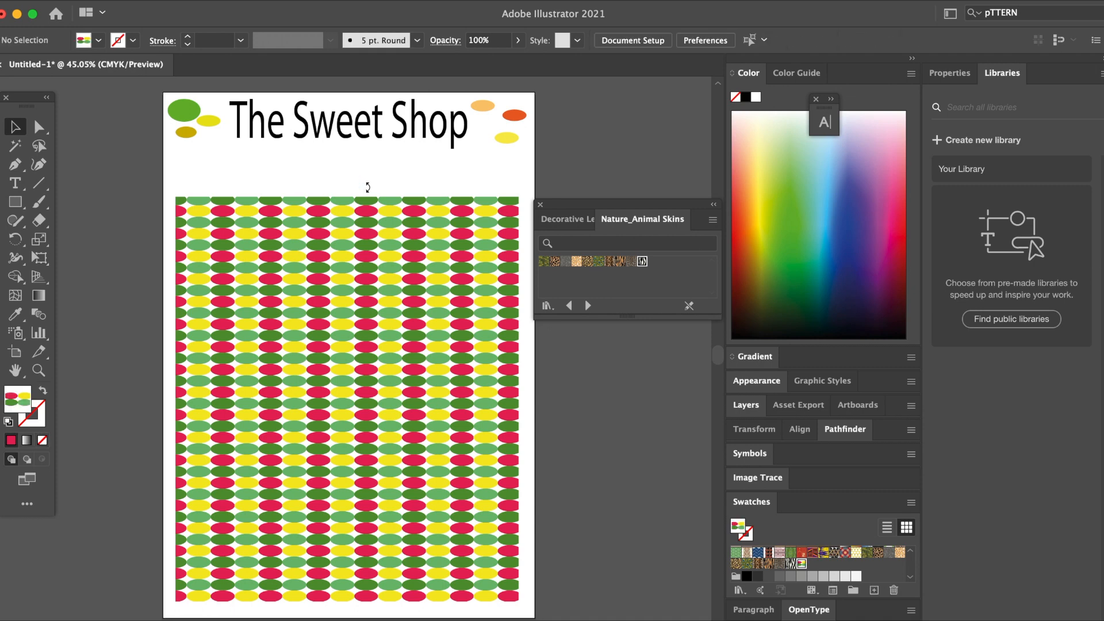